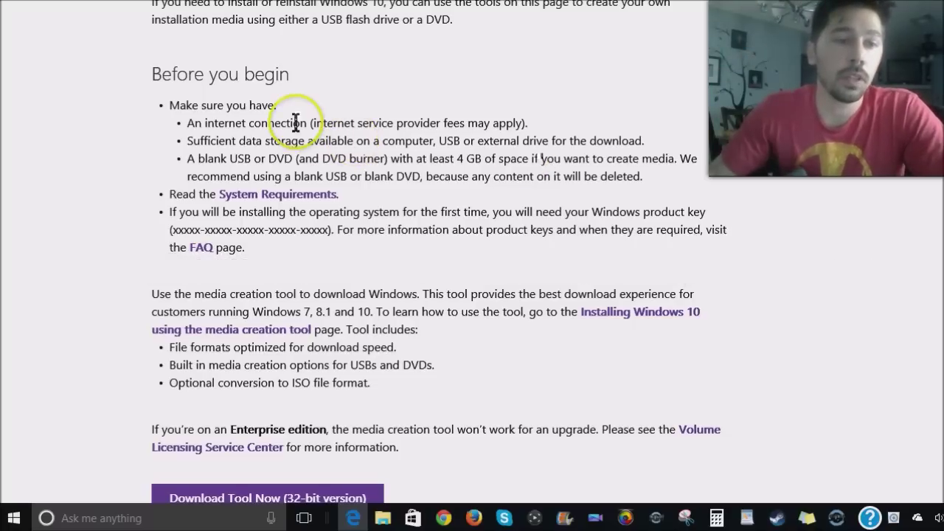
Scroll the Windows 10 download page to the 32-bit and 64-bit Download Tool Now buttons.
scroll(280, 140, down, 1)
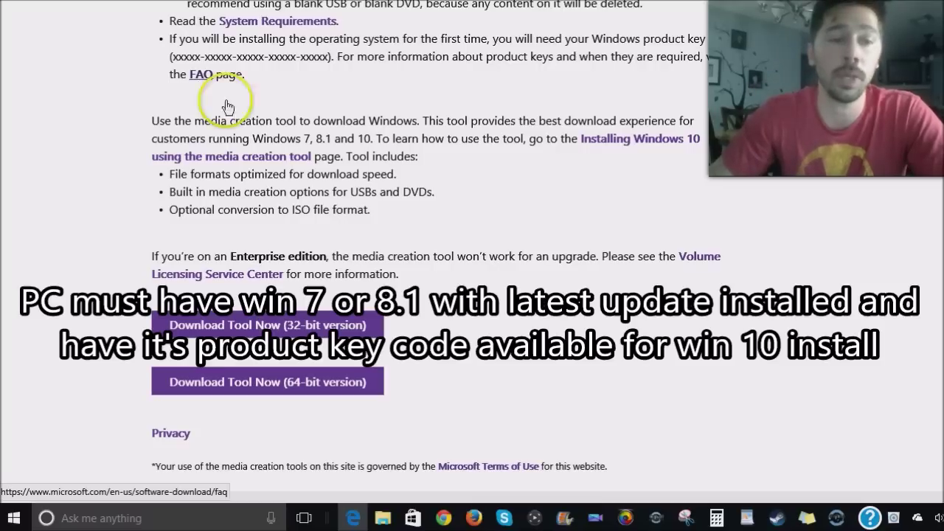
click(301, 326)
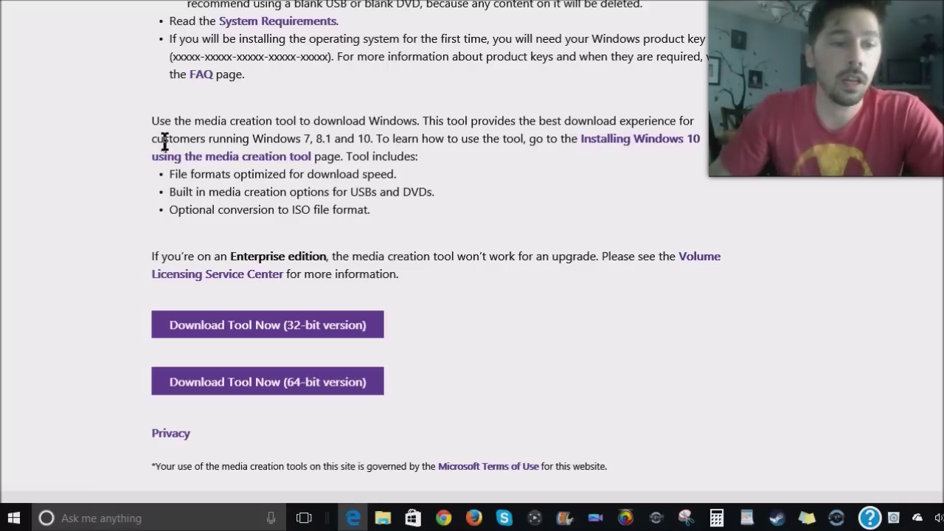
scroll(165, 142, down, 1)
Download the 64-bit Windows 10 media creation tool.
click(217, 244)
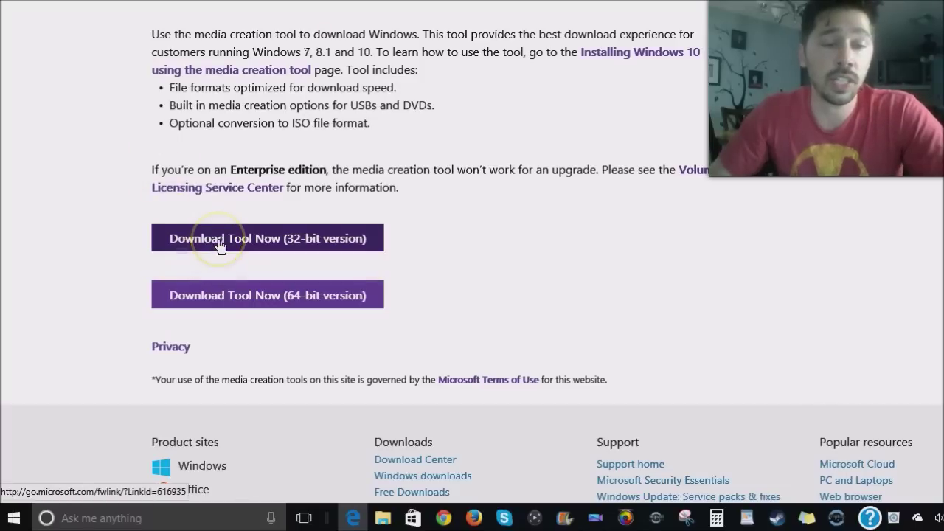
click(278, 298)
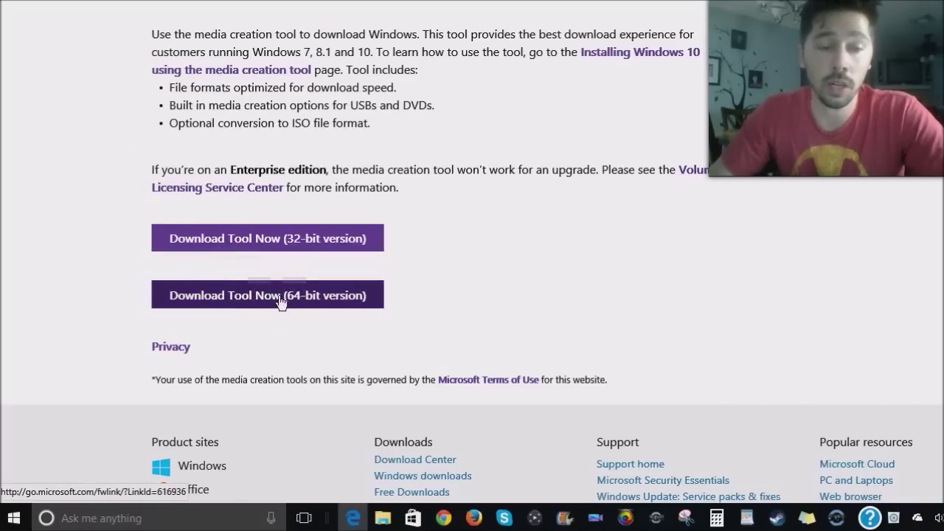
click(278, 229)
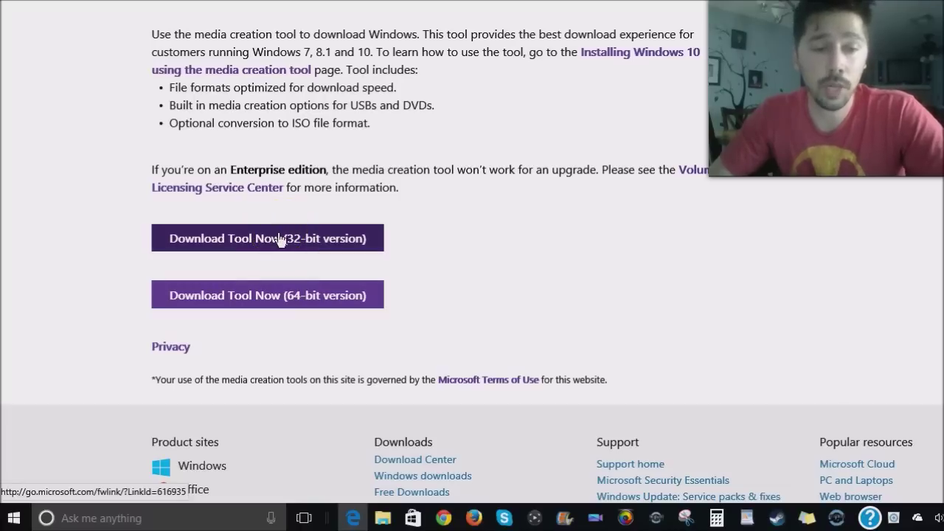
click(284, 242)
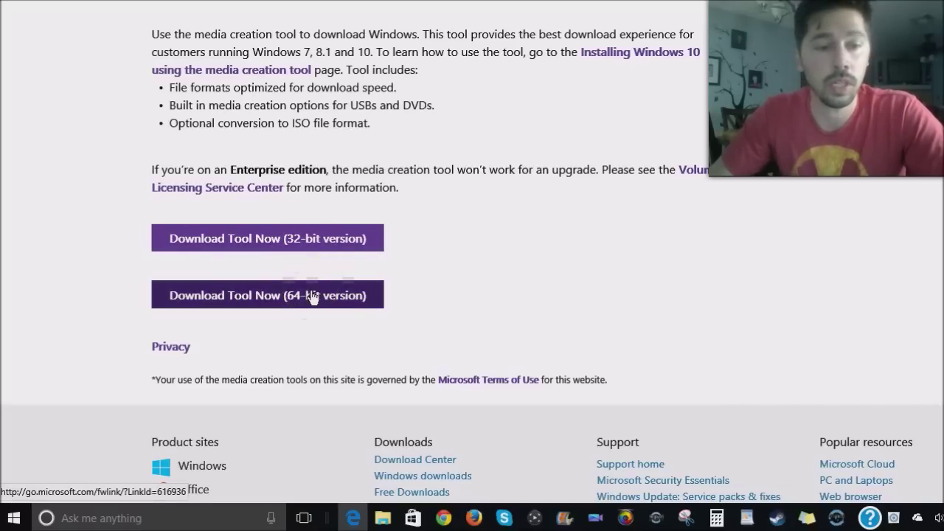
click(313, 297)
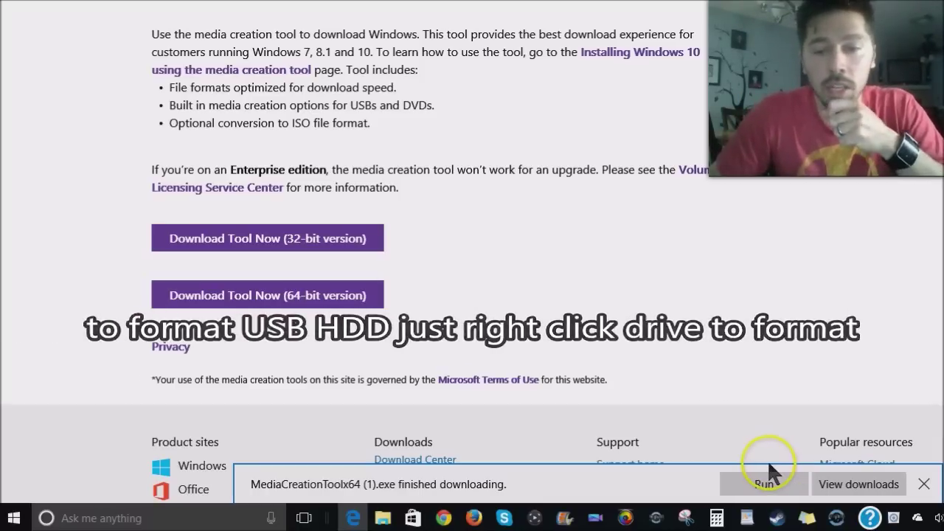
Run the downloaded MediaCreationToolx64 (1).exe and open the Downloads folder.
click(763, 483)
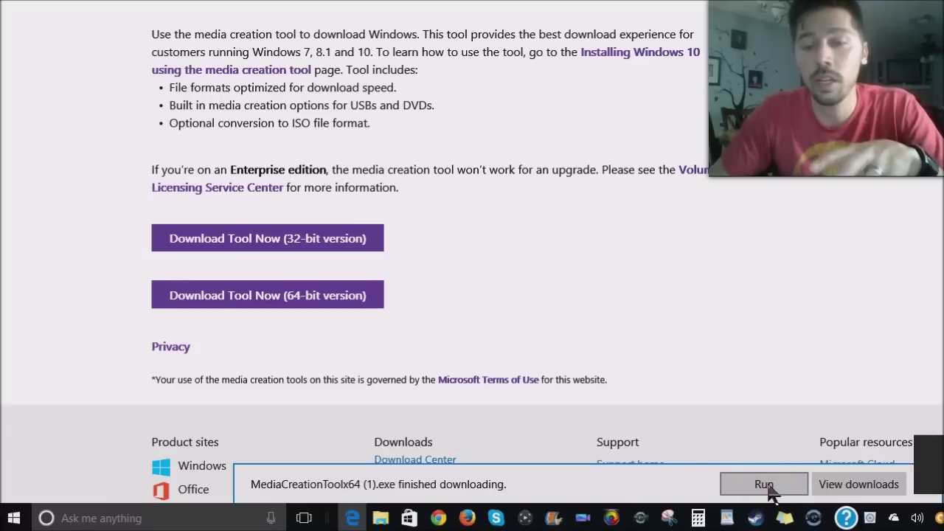
click(13, 523)
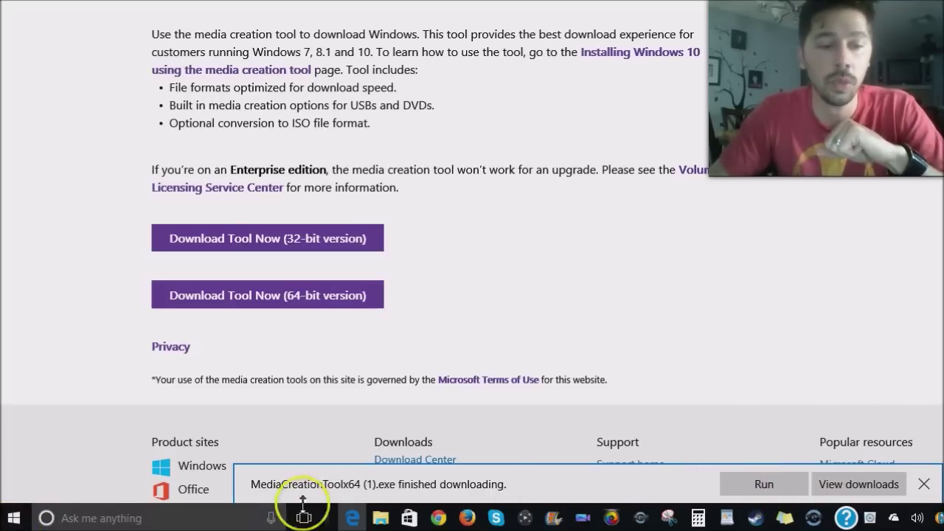
click(381, 517)
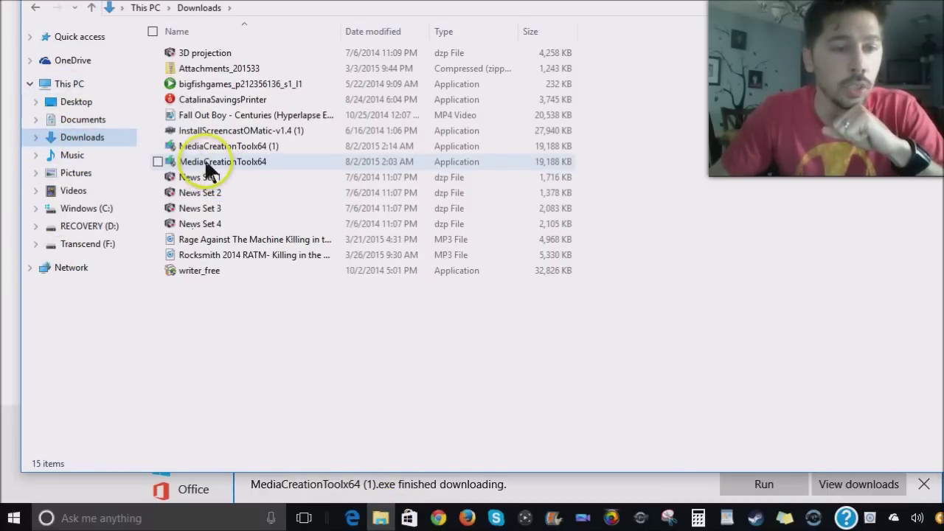
mouse_move(210, 166)
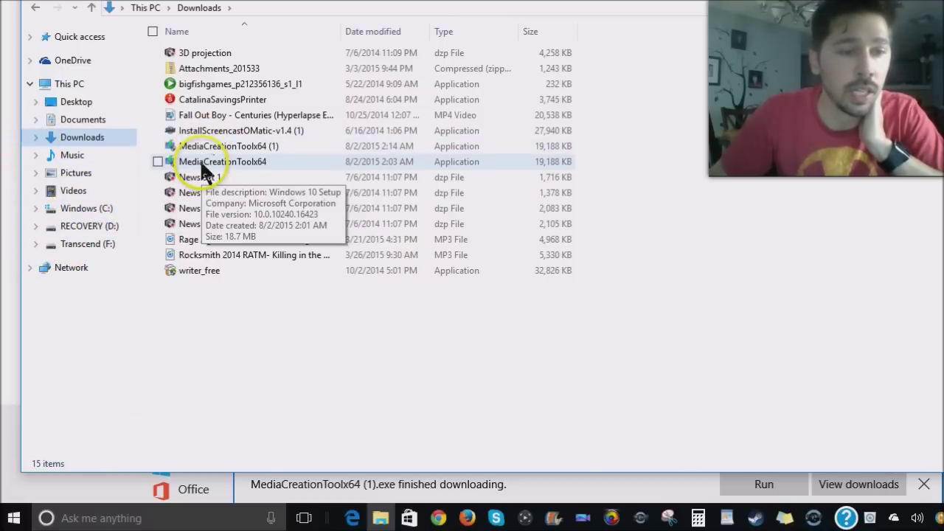
Copy MediaCreationToolx64 onto Transcend (F:), replacing the older copy, then launch the tool.
click(202, 163)
drag(201, 164, 111, 245)
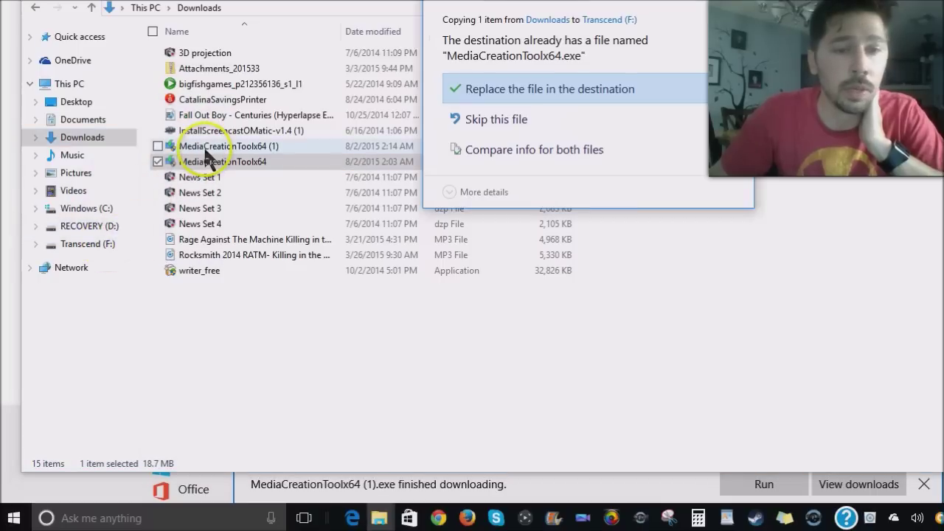
click(517, 88)
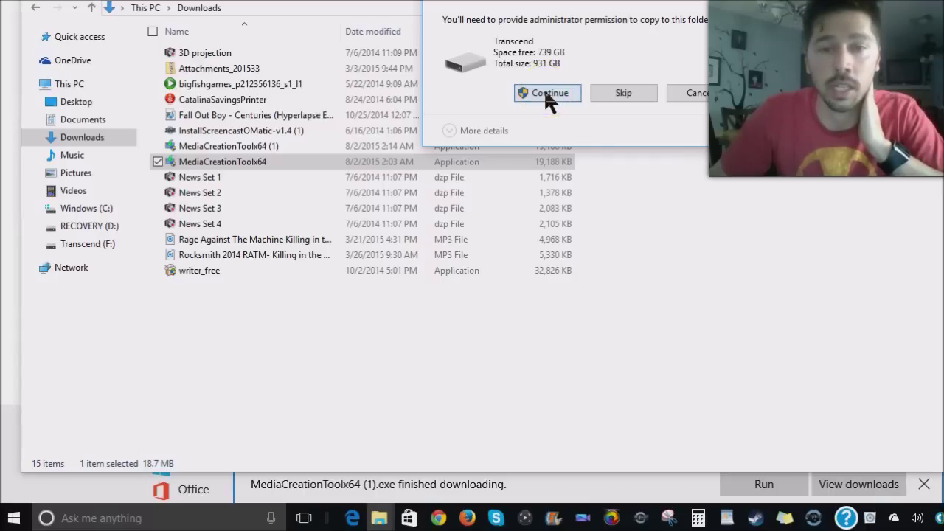
click(546, 94)
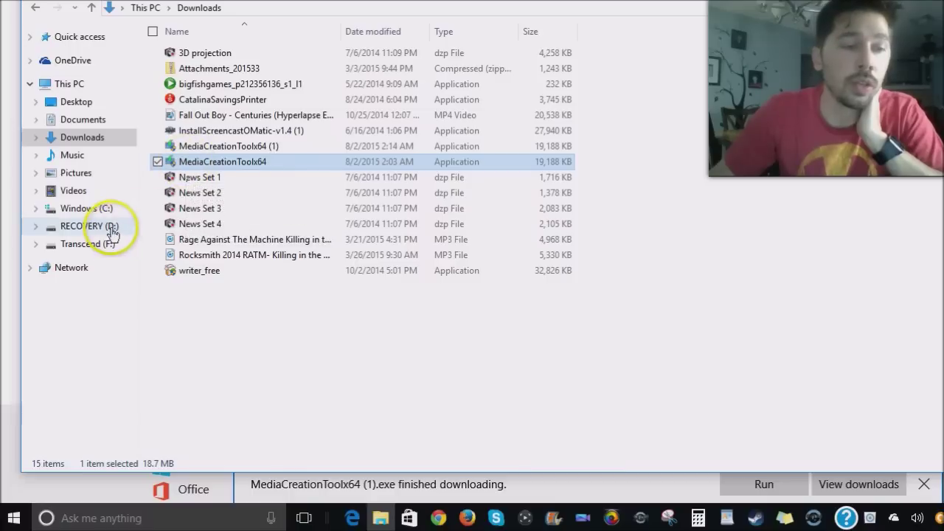
mouse_move(87, 244)
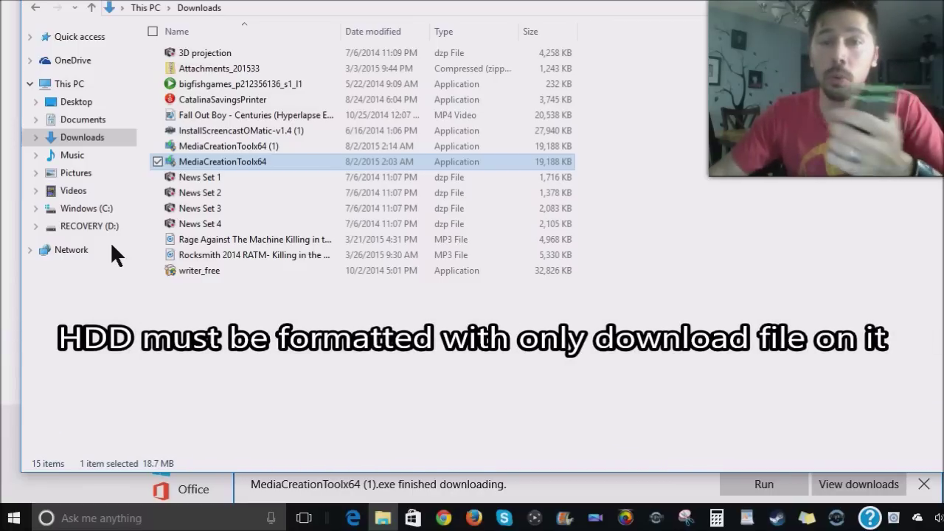
click(208, 165)
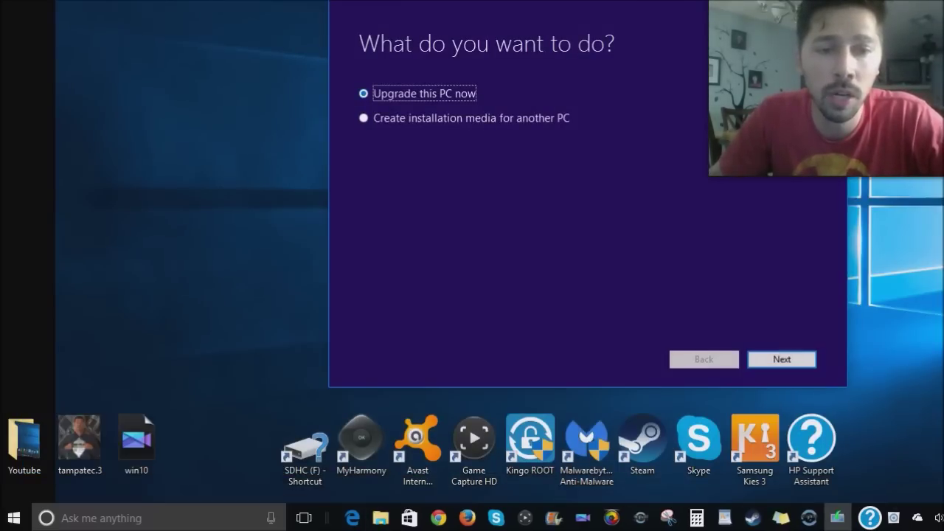
Create media for another PC using English (United States), Windows 10 Home and 64-bit (x64).
click(363, 118)
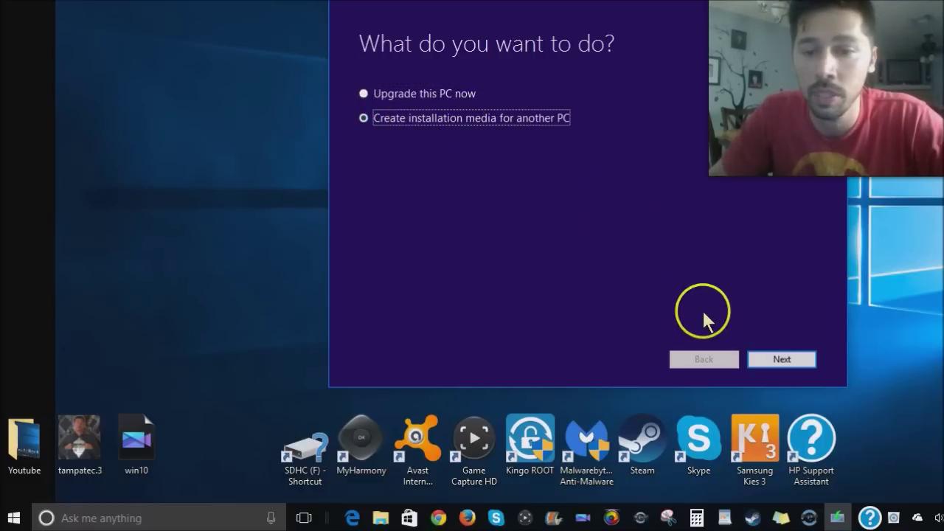
click(780, 359)
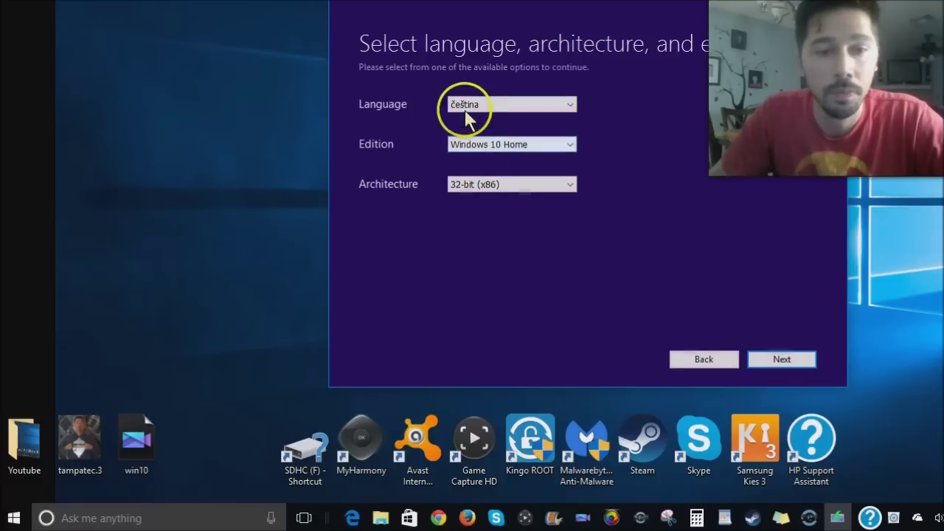
click(466, 106)
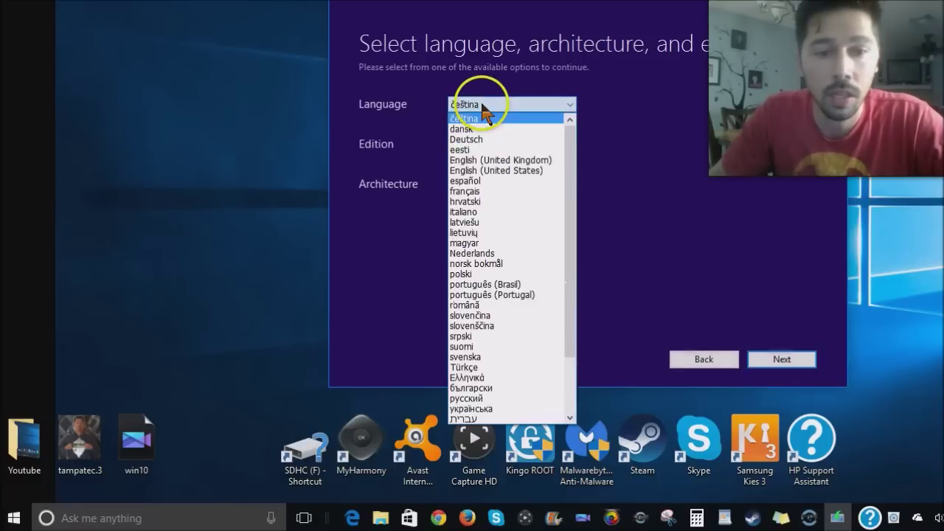
click(470, 169)
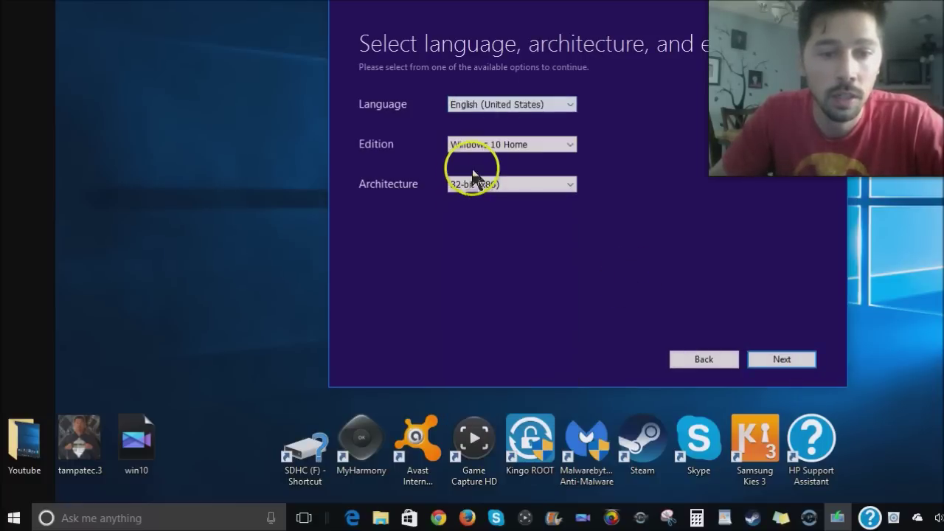
click(547, 144)
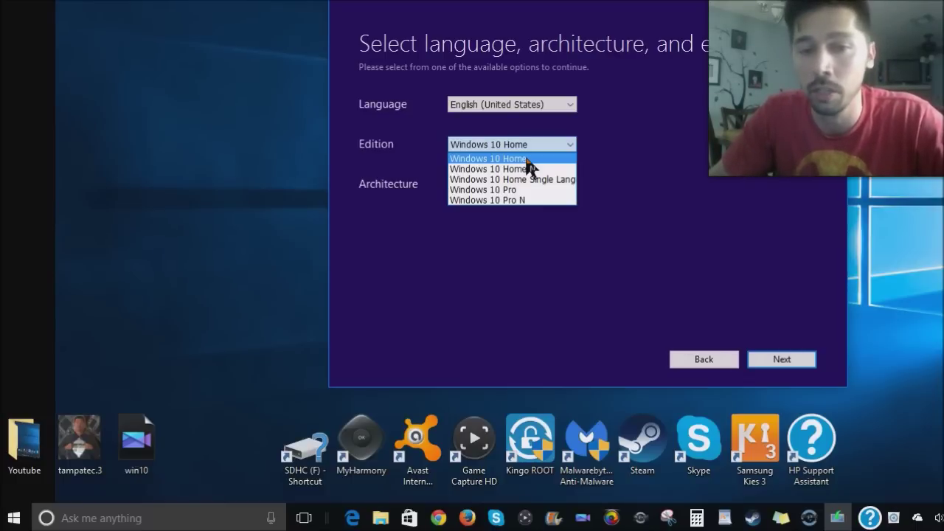
click(526, 160)
click(553, 188)
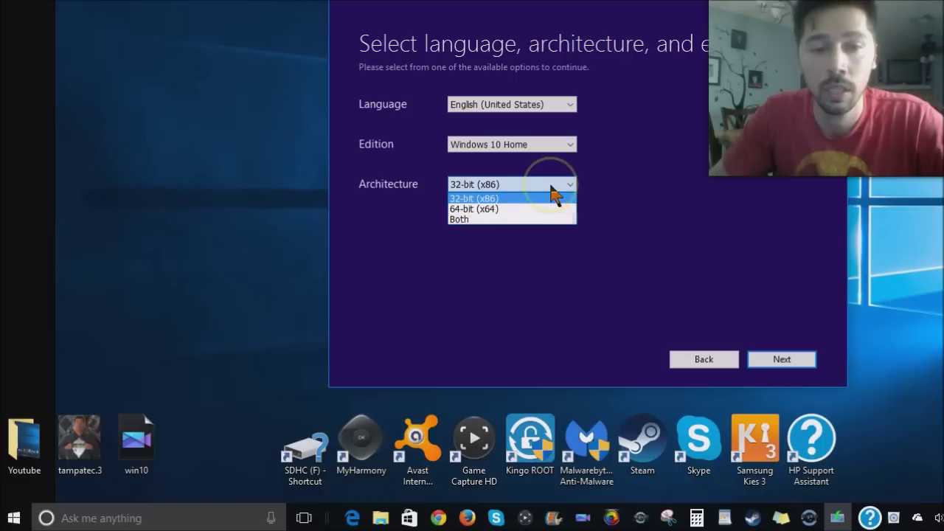
click(501, 210)
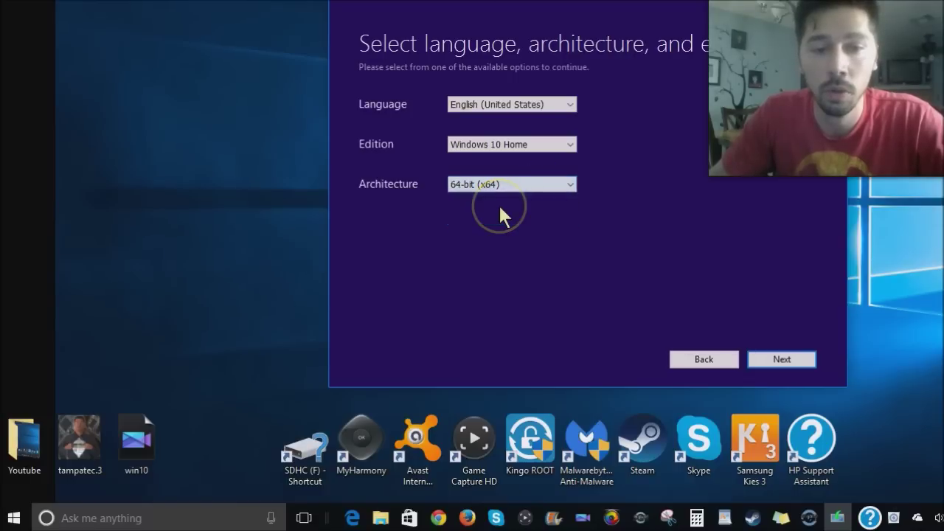
click(804, 353)
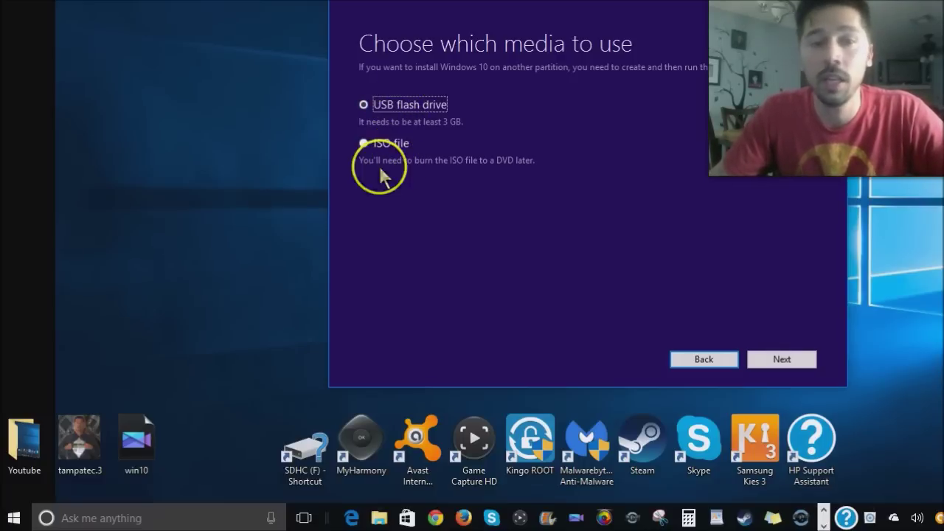
Choose ISO file instead of USB flash drive as the media type.
click(364, 143)
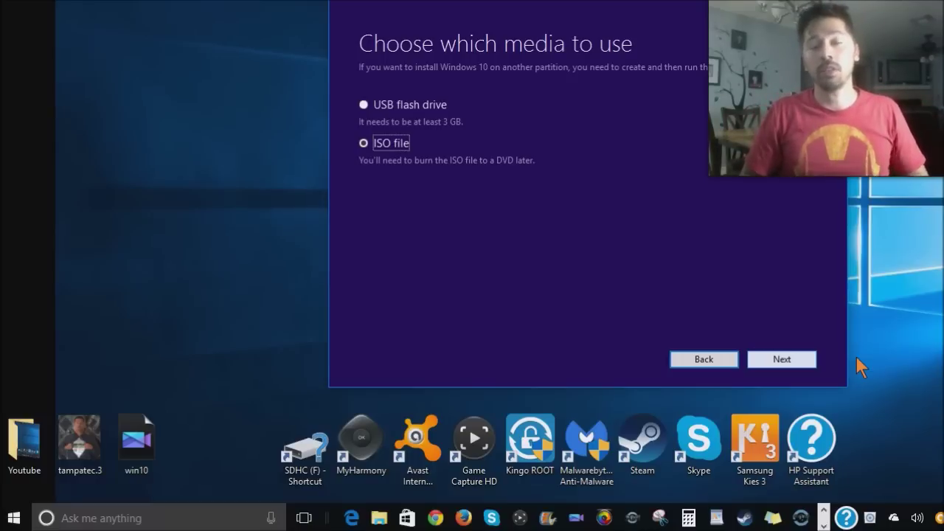
click(789, 358)
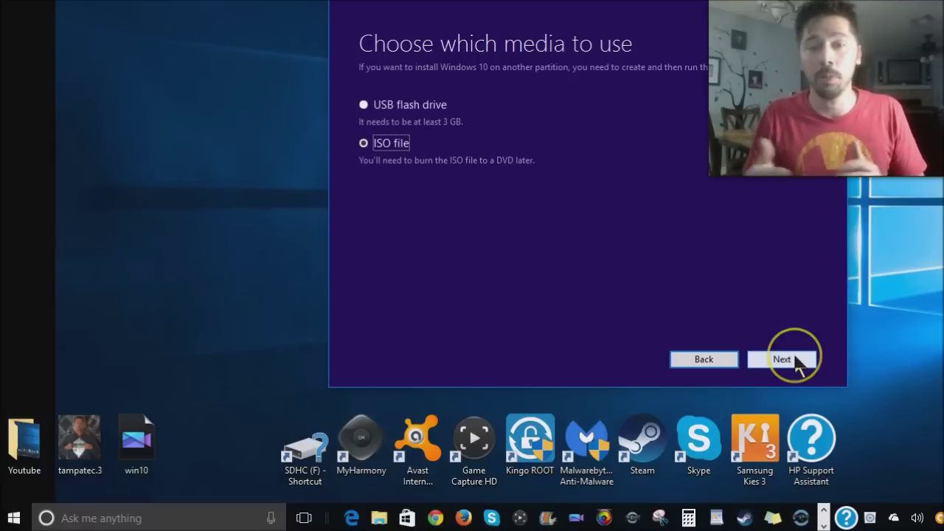